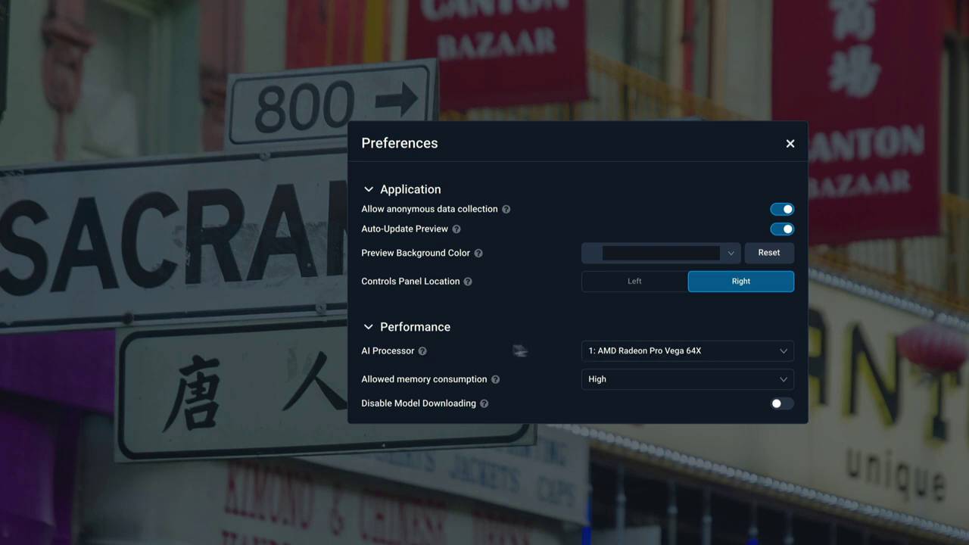
- Check the AI processor and allowed memory consumption choices in the preferences, leaving memory consumption at High
{"action": "left_click", "coordinate": [754, 357]}
{"action": "left_click", "coordinate": [627, 385]}
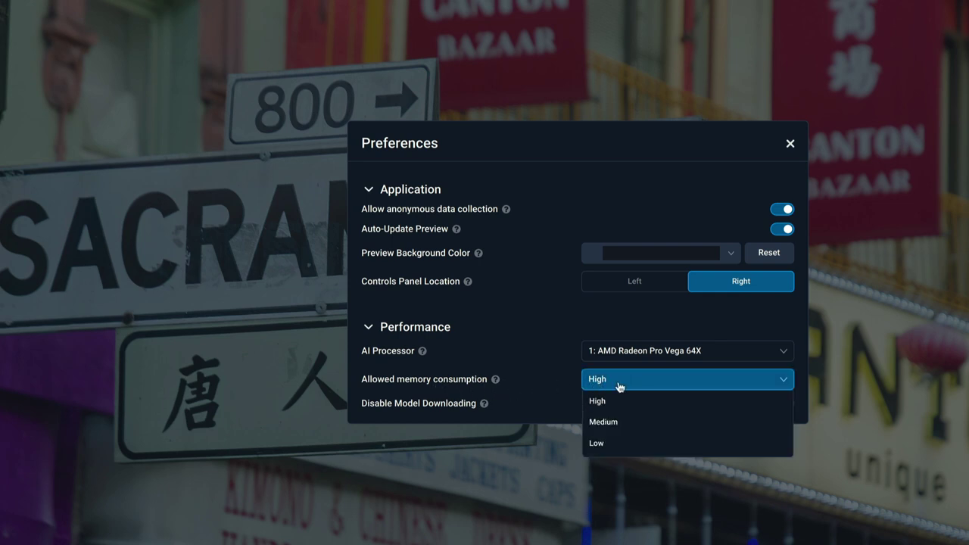
{"action": "left_click", "coordinate": [620, 383]}
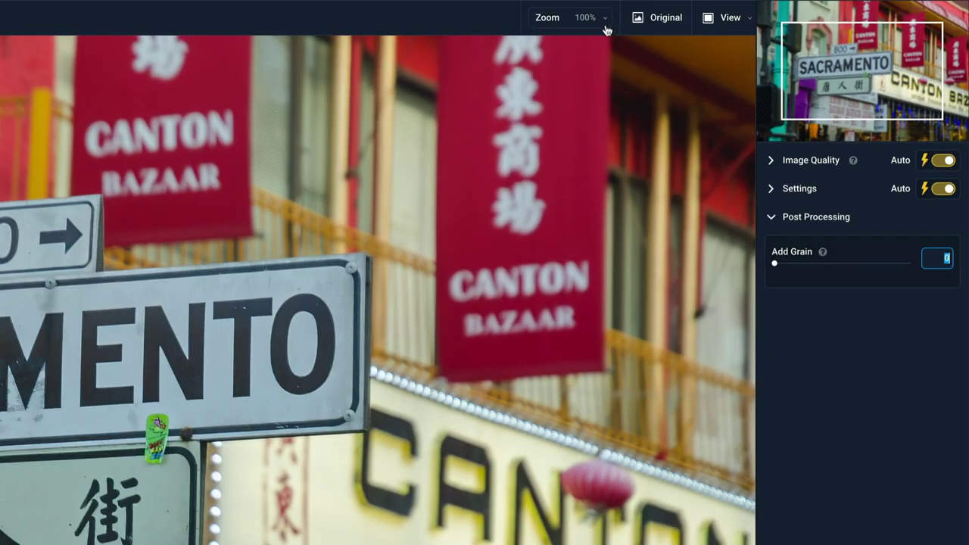
- Compare the original and processed versions of the street-sign photo and look through the available preview layouts
{"action": "left_click", "coordinate": [667, 18]}
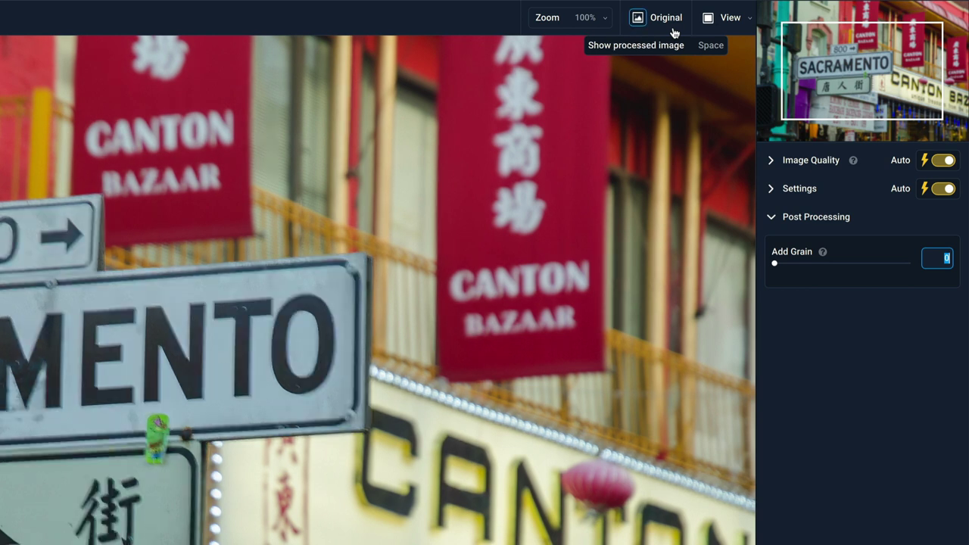
{"action": "left_click", "coordinate": [674, 30]}
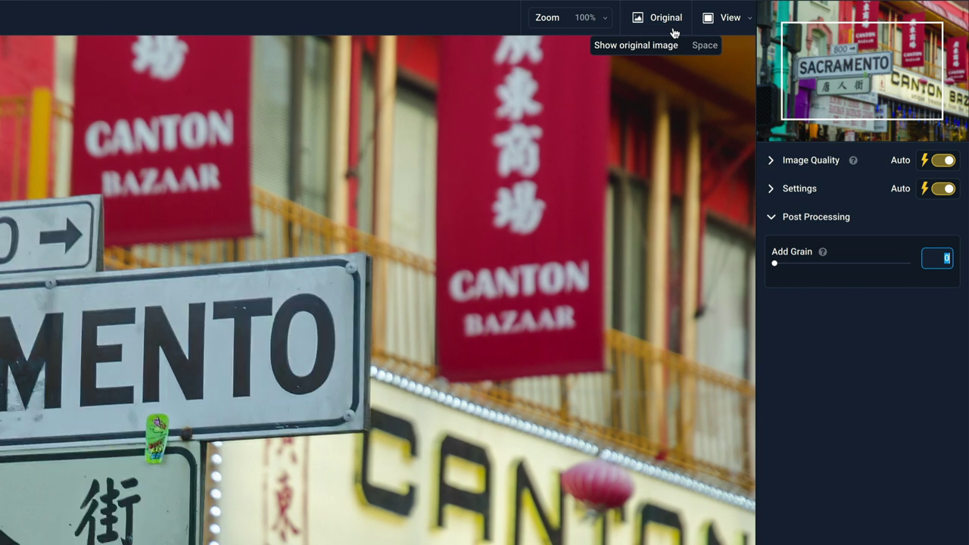
{"action": "left_click", "coordinate": [750, 23]}
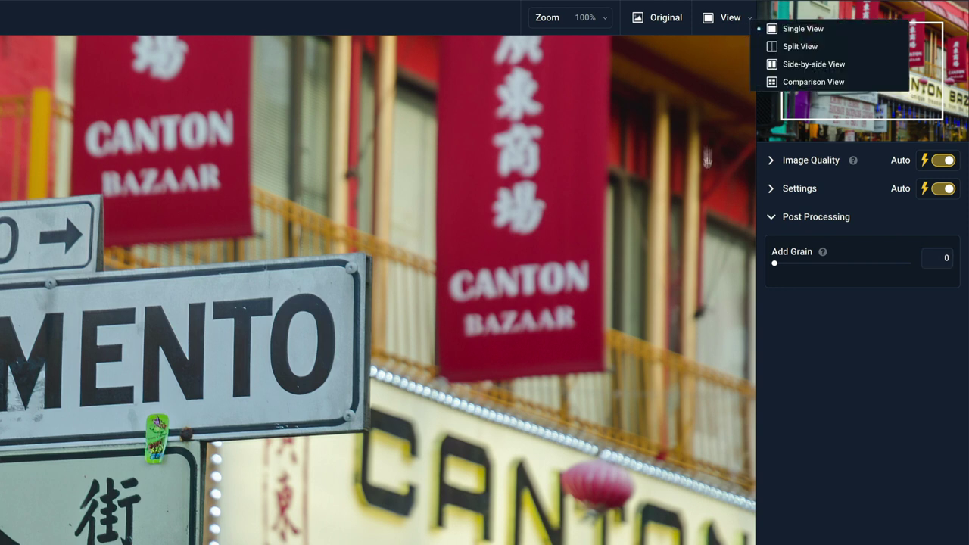
{"action": "left_click", "coordinate": [727, 180]}
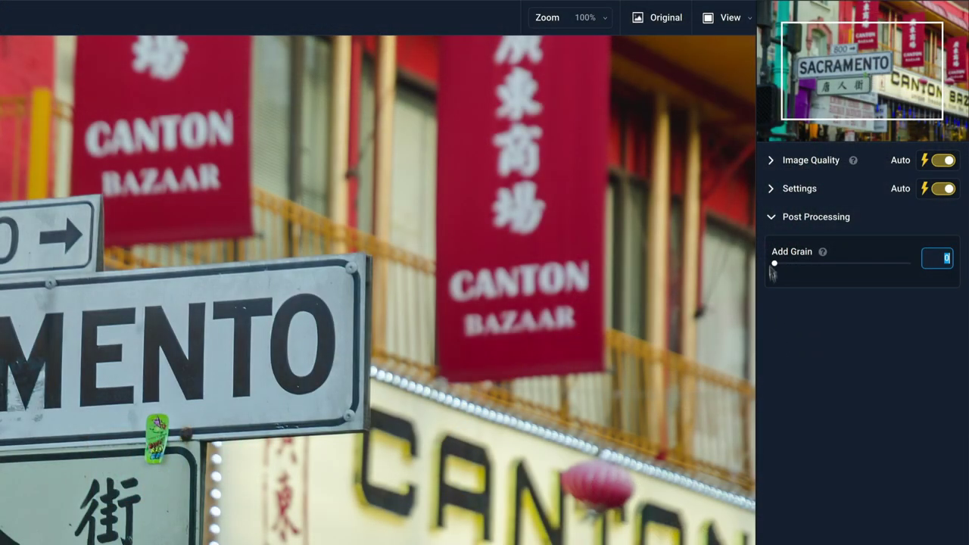
- Show the Image Quality and Settings controls, try the Too Soft model and switch to Motion Blur
{"action": "left_click", "coordinate": [773, 218]}
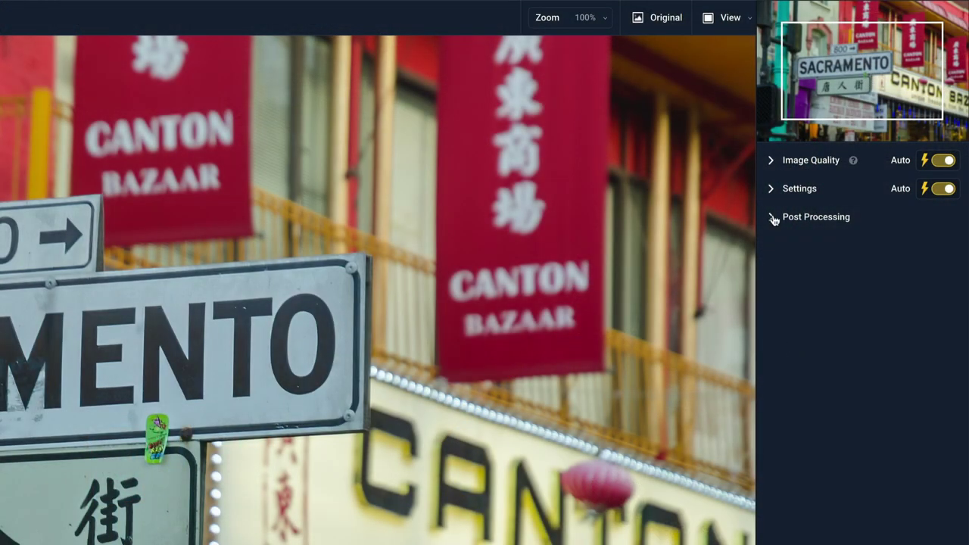
{"action": "left_click", "coordinate": [772, 161]}
{"action": "left_click", "coordinate": [771, 297]}
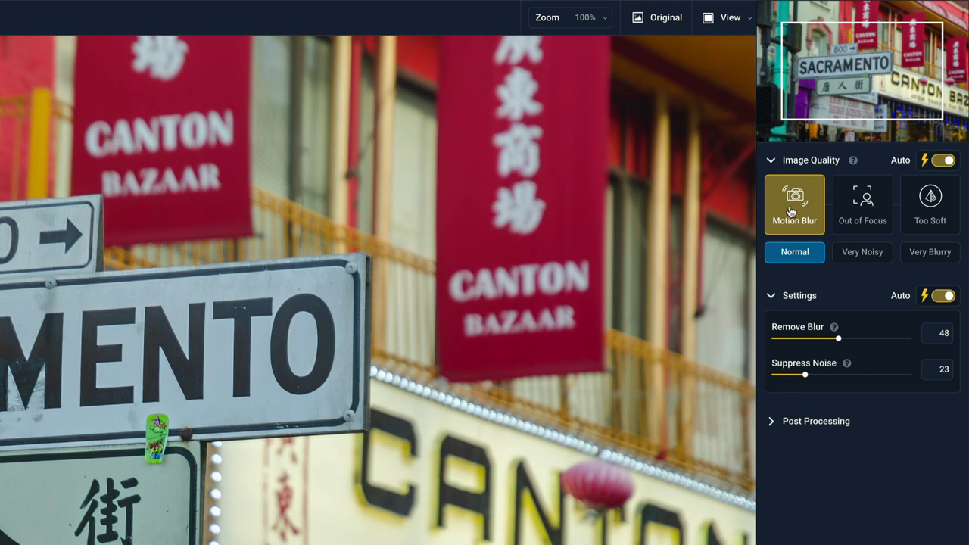
{"action": "left_click", "coordinate": [926, 212]}
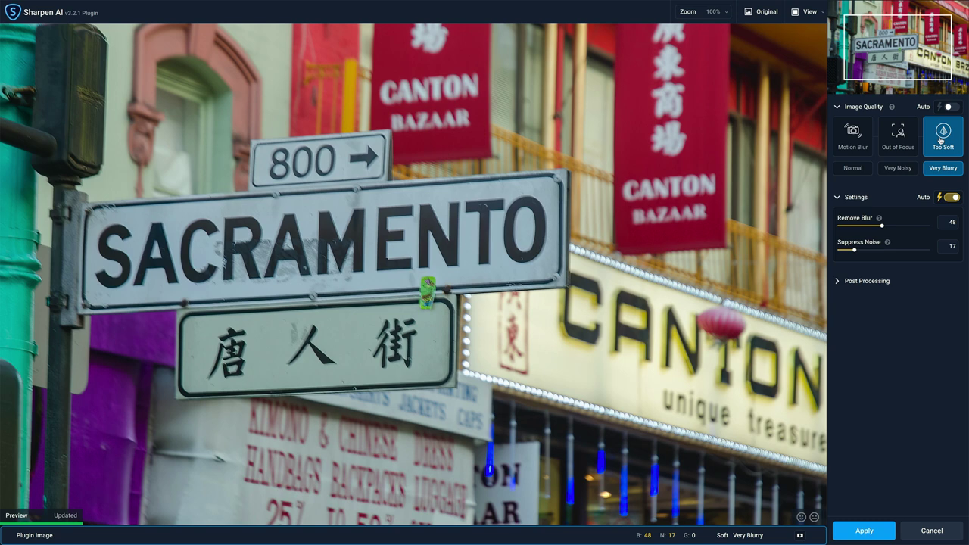
{"action": "left_click", "coordinate": [848, 146]}
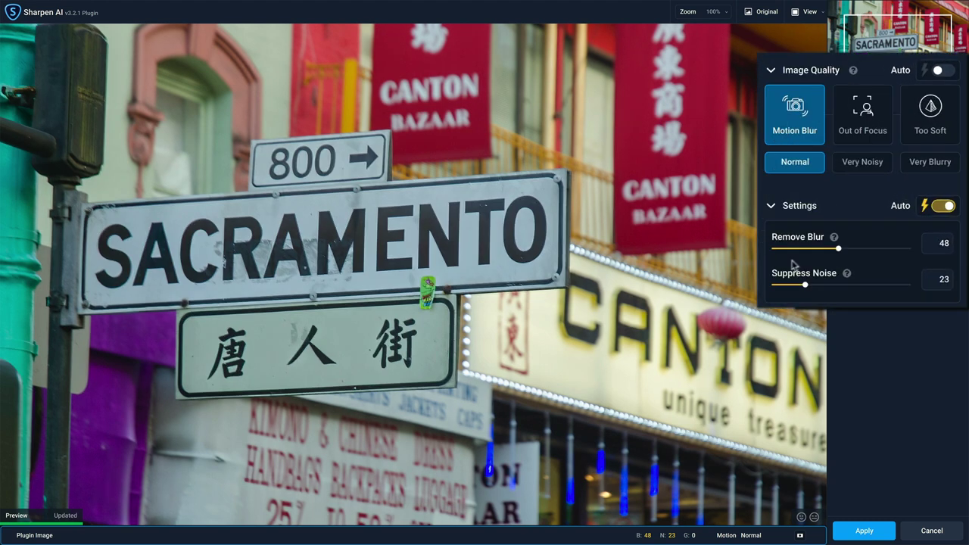
- Set Remove Blur to 71 and choose the Very Blurry variant of the Motion Blur model
{"action": "left_click", "coordinate": [869, 250]}
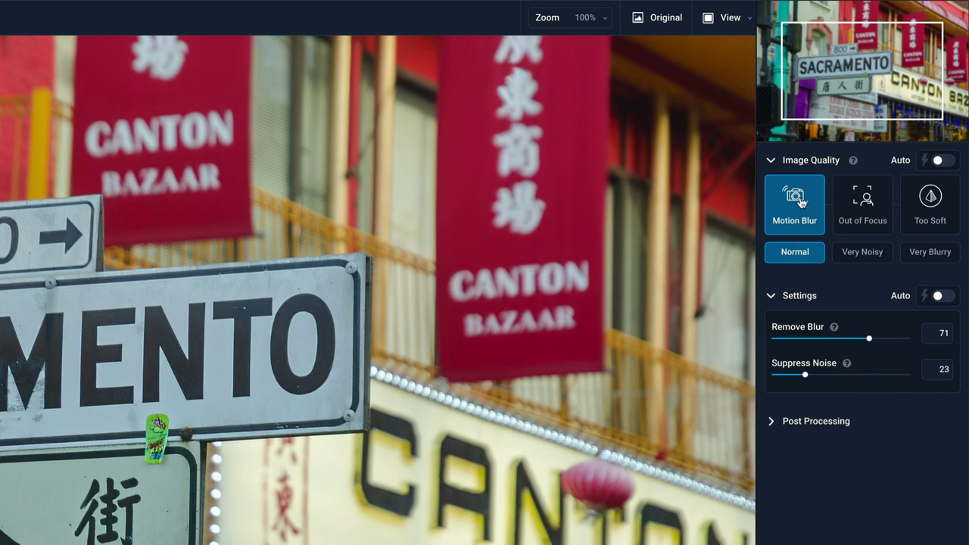
{"action": "left_click", "coordinate": [936, 257]}
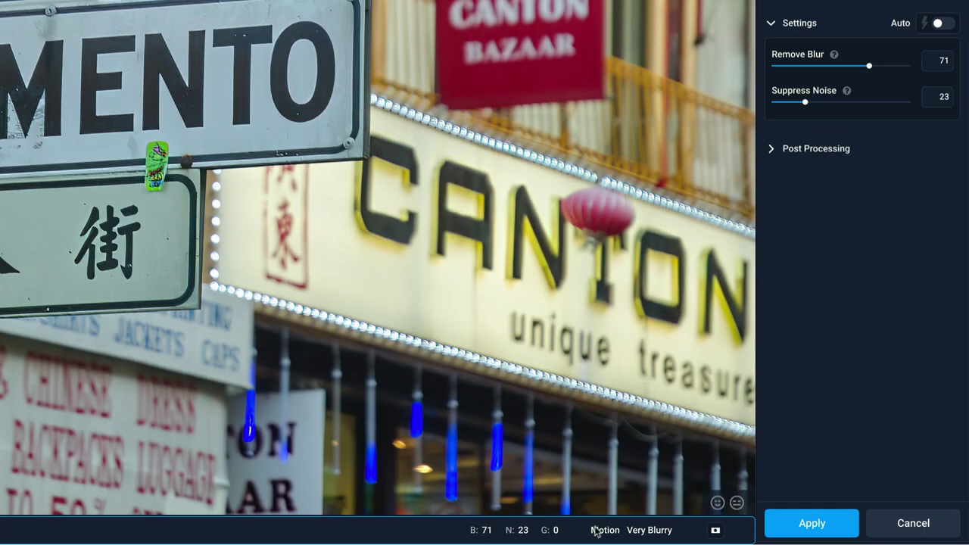
{"action": "left_click", "coordinate": [716, 533]}
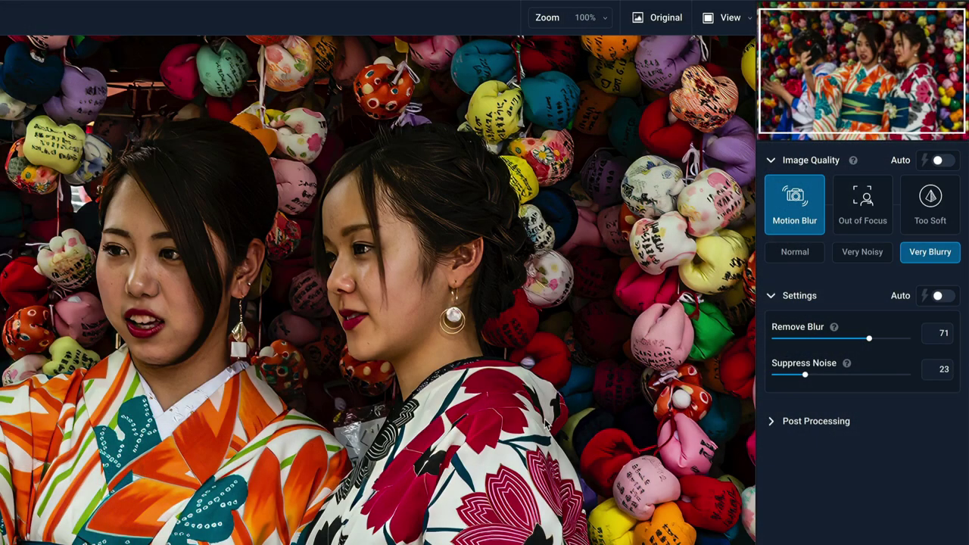
- Turn on Auto for both Image Quality and Settings on the kimono photo
{"action": "left_click", "coordinate": [941, 163]}
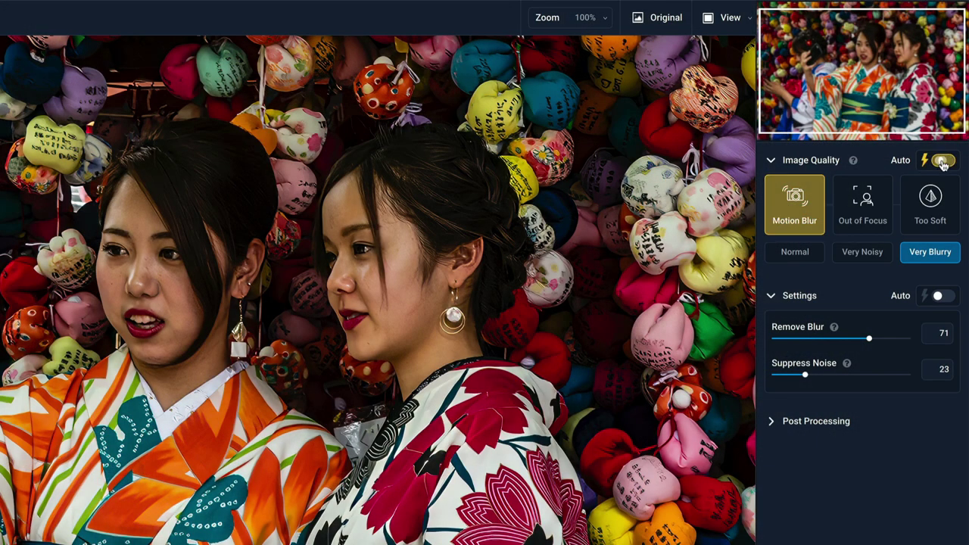
{"action": "left_click", "coordinate": [942, 297]}
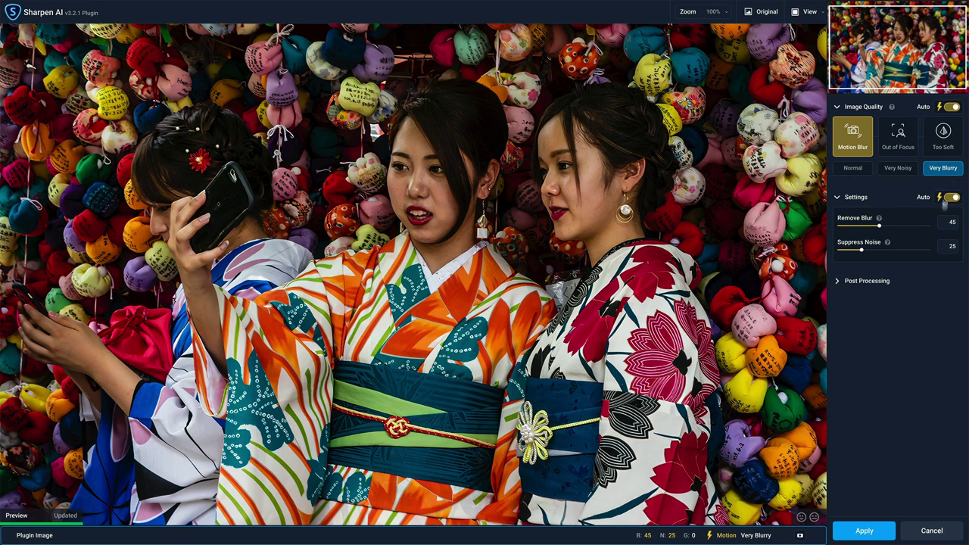
- Compare the kimono photo before and after sharpening in Split View and choose the Very Blurry model variant
{"action": "left_click", "coordinate": [818, 17]}
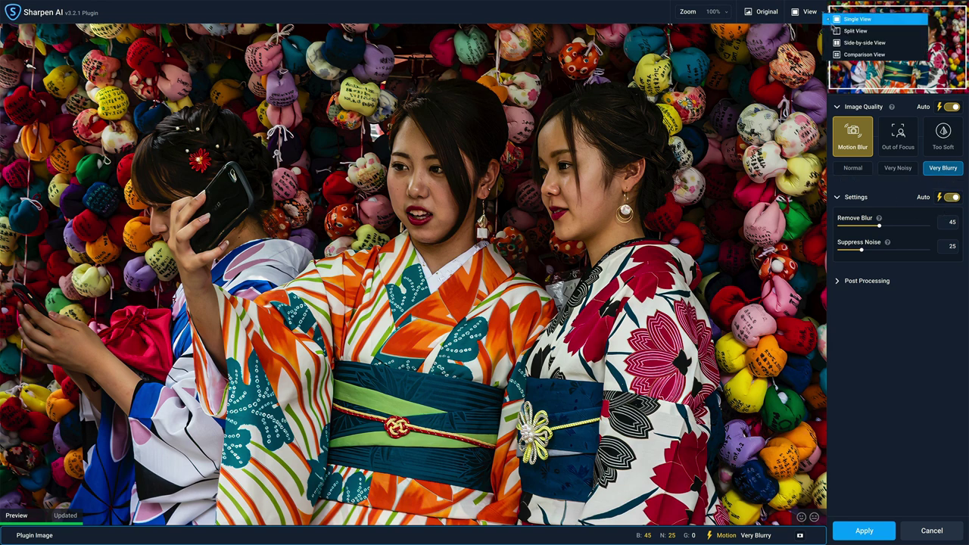
{"action": "left_click", "coordinate": [839, 21]}
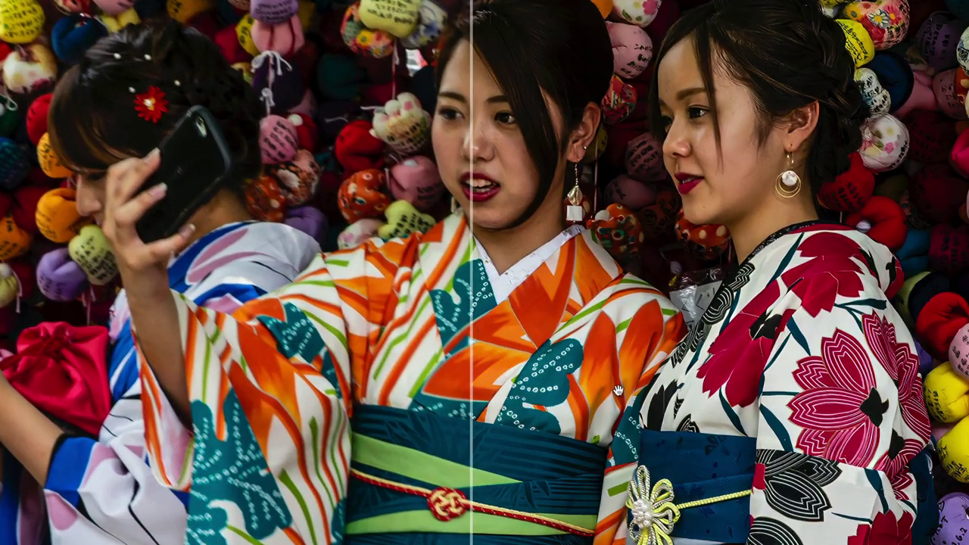
{"action": "left_click_drag", "start_coordinate": [471, 279], "coordinate": [291, 302]}
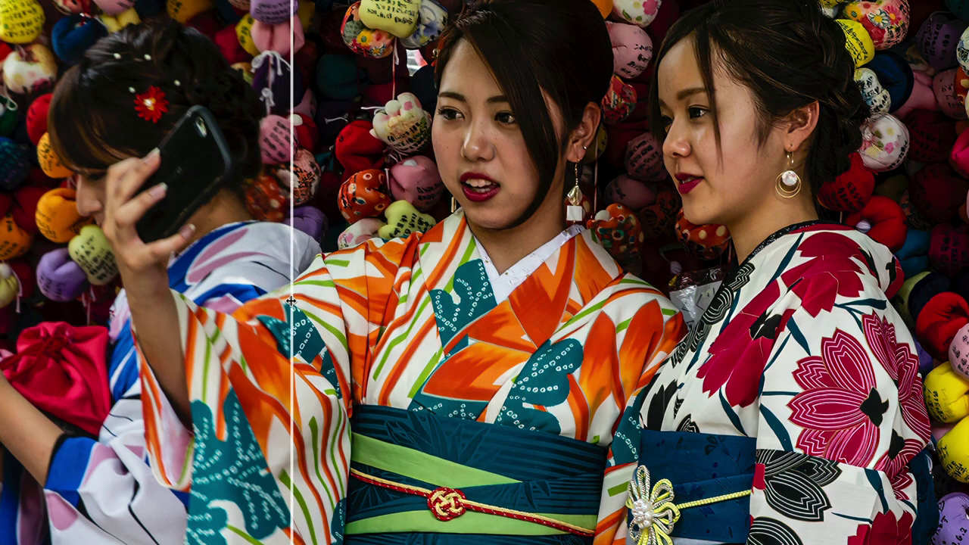
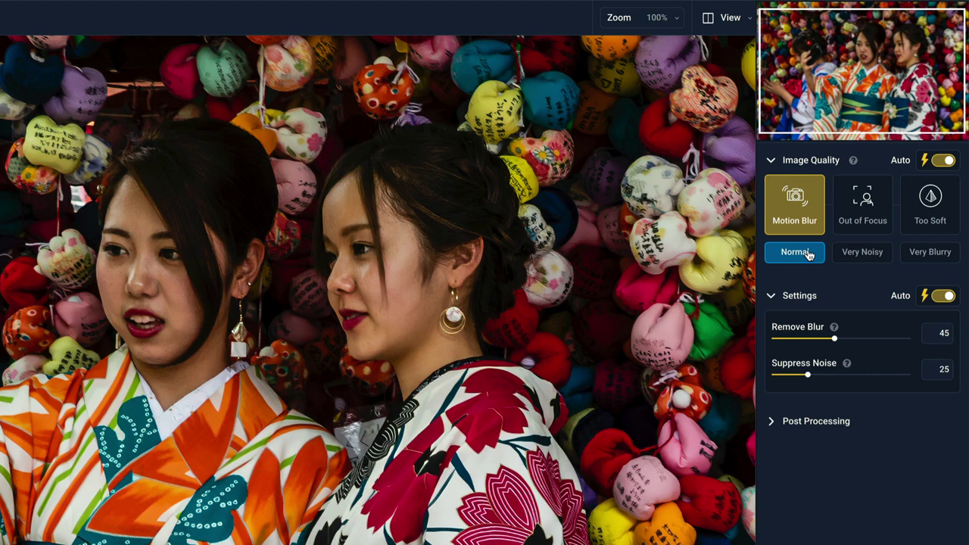
{"action": "left_click", "coordinate": [926, 255]}
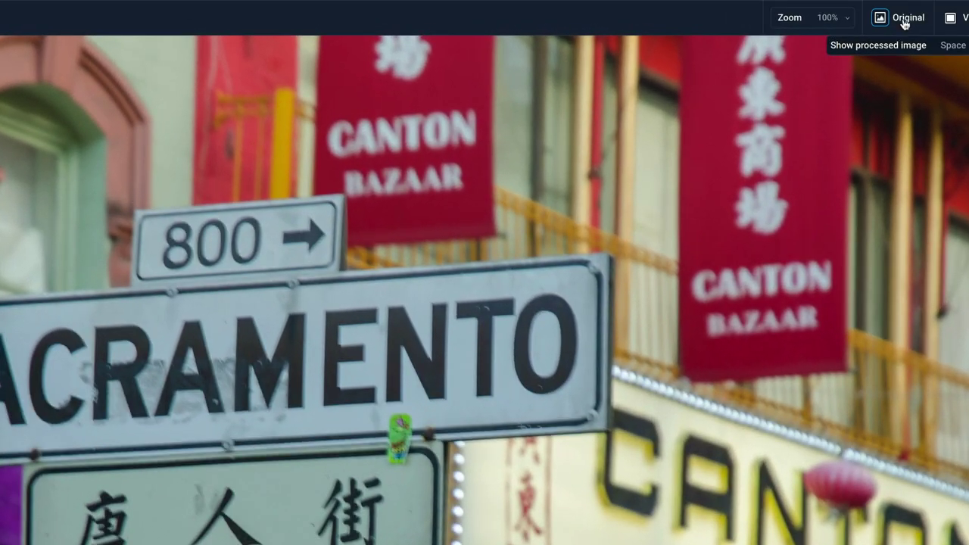
- Sharpen the street-sign photo with the Motion Blur model, Very Blurry variant, and set Remove Blur to 71
{"action": "left_click", "coordinate": [905, 24]}
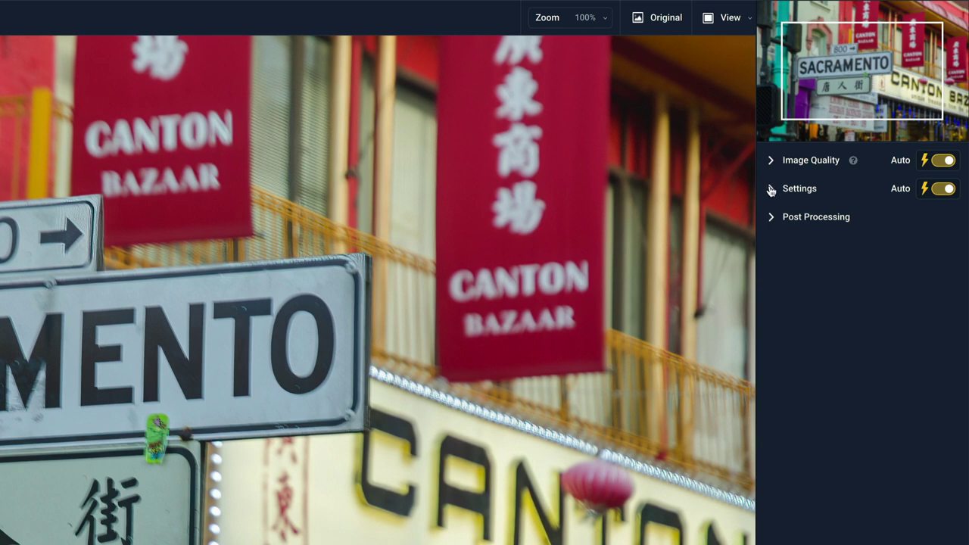
{"action": "left_click", "coordinate": [772, 190]}
{"action": "left_click", "coordinate": [772, 162]}
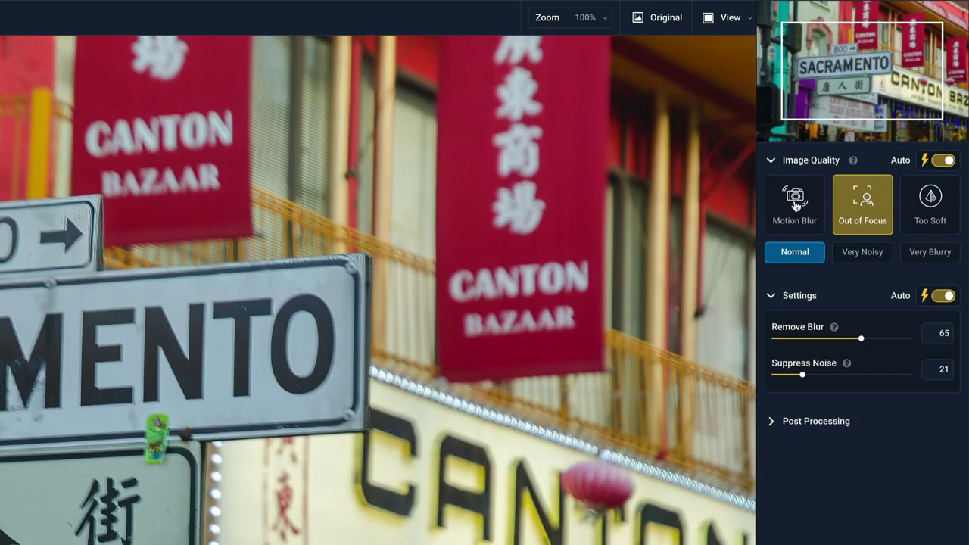
{"action": "left_click", "coordinate": [796, 206]}
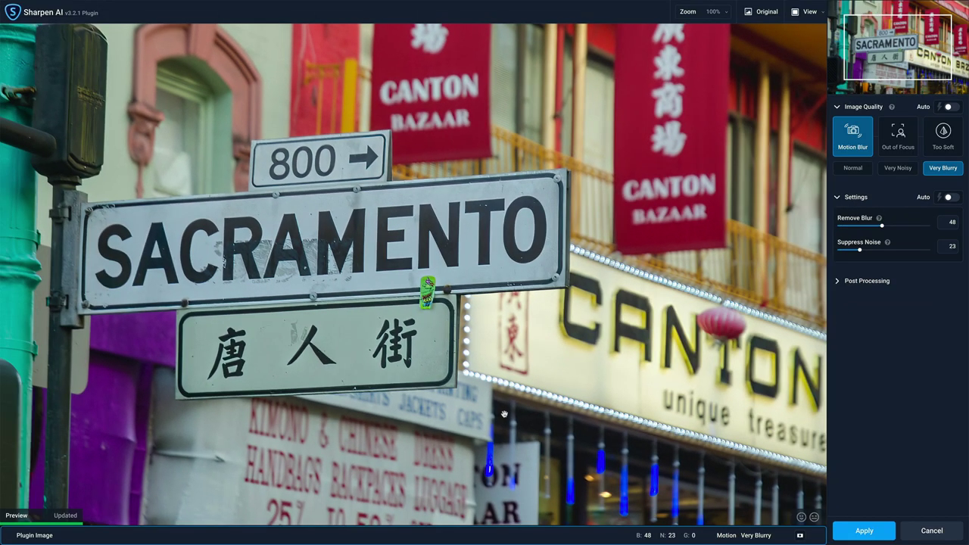
{"action": "left_click", "coordinate": [873, 229]}
- Compare the whole street-sign photo before and after sharpening in Split View, moving the divider across the Sacramento sign
{"action": "left_click", "coordinate": [728, 17]}
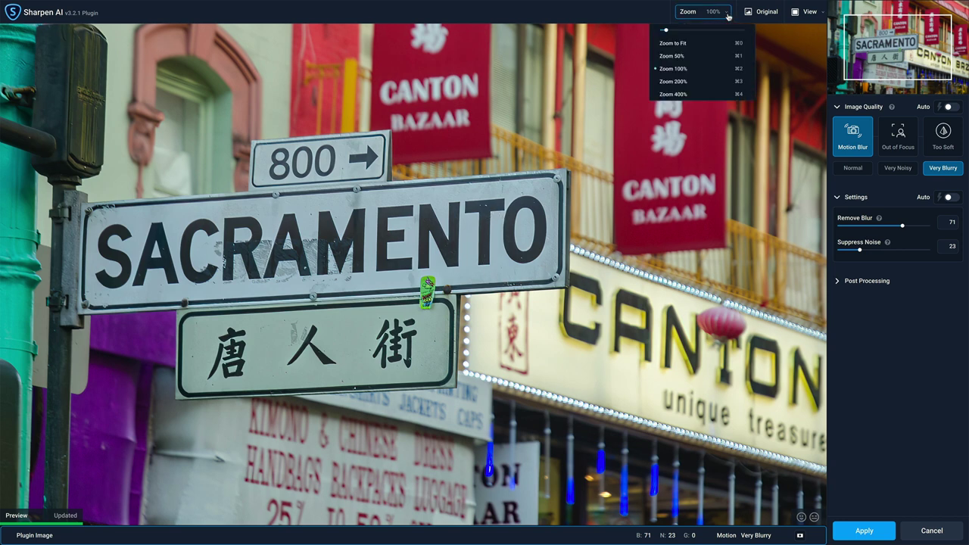
{"action": "left_click", "coordinate": [687, 43]}
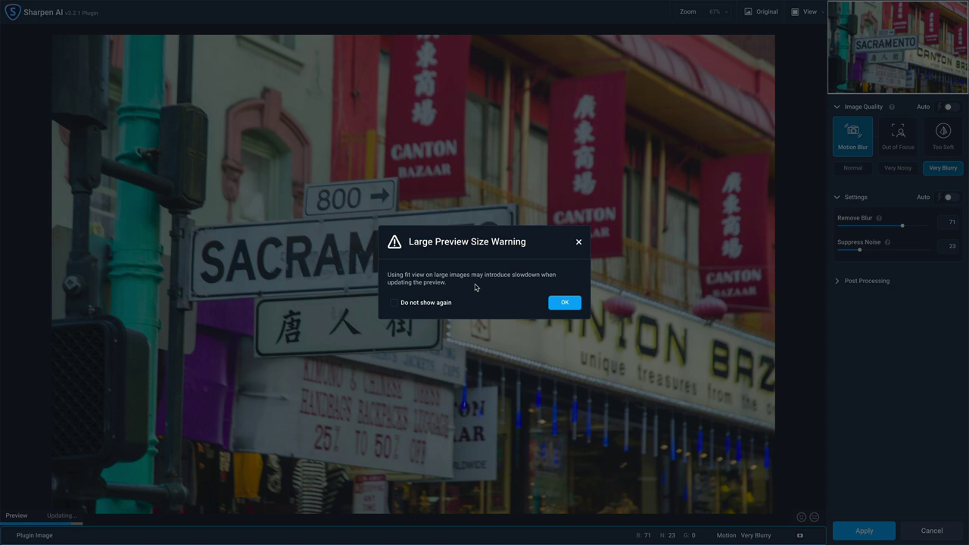
{"action": "left_click", "coordinate": [566, 303]}
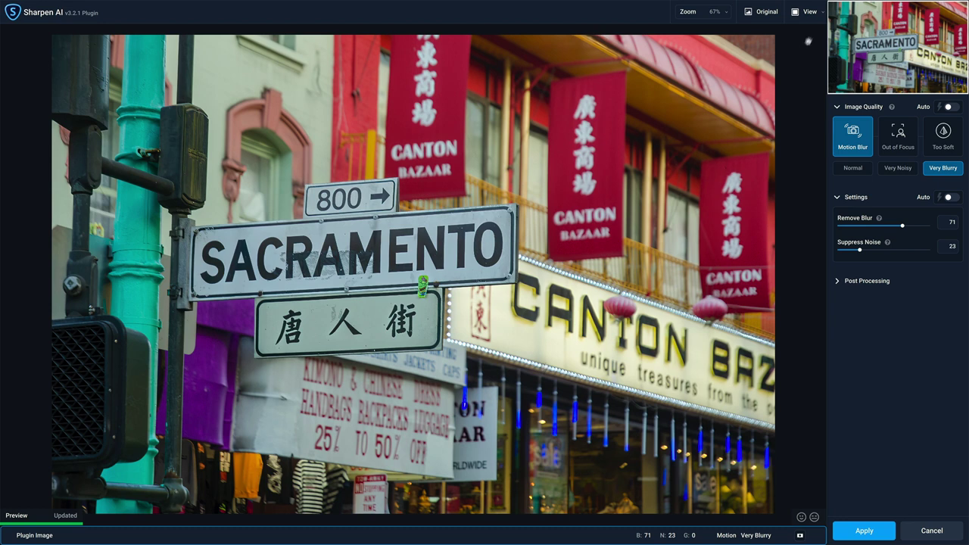
{"action": "left_click", "coordinate": [819, 16]}
{"action": "left_click", "coordinate": [856, 29]}
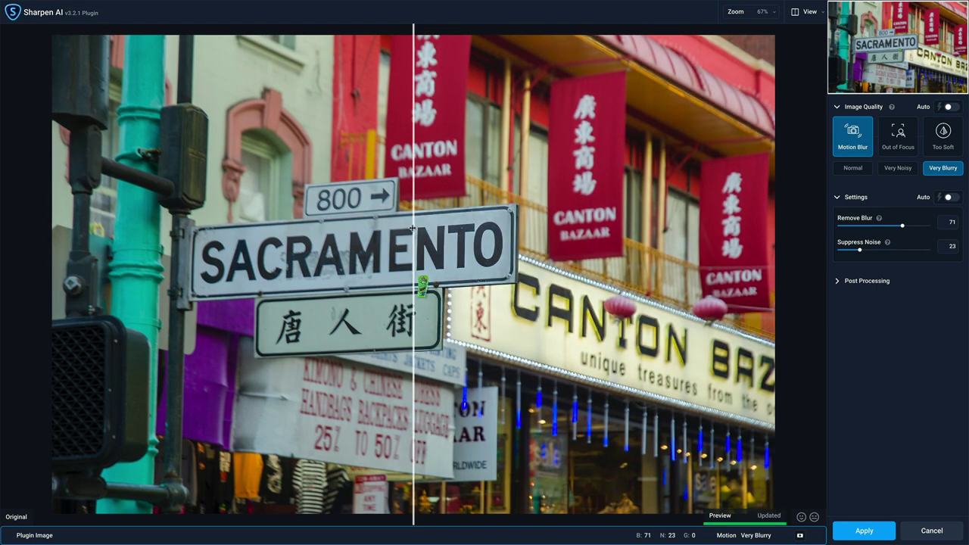
{"action": "left_click_drag", "start_coordinate": [412, 227], "coordinate": [420, 261]}
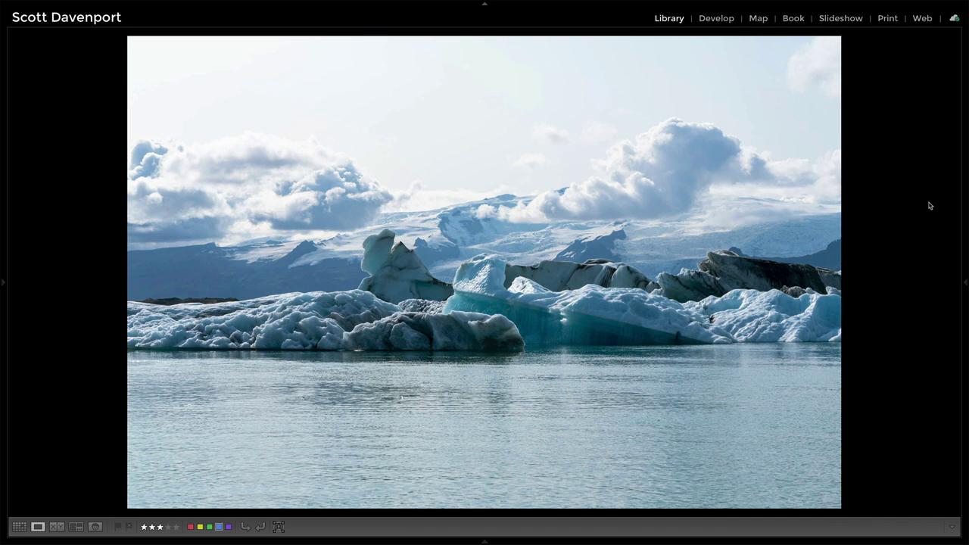
- Compare the original iceberg photo with its Too Soft sharpening and set Remove Blur to 90
{"action": "left_click", "coordinate": [532, 259]}
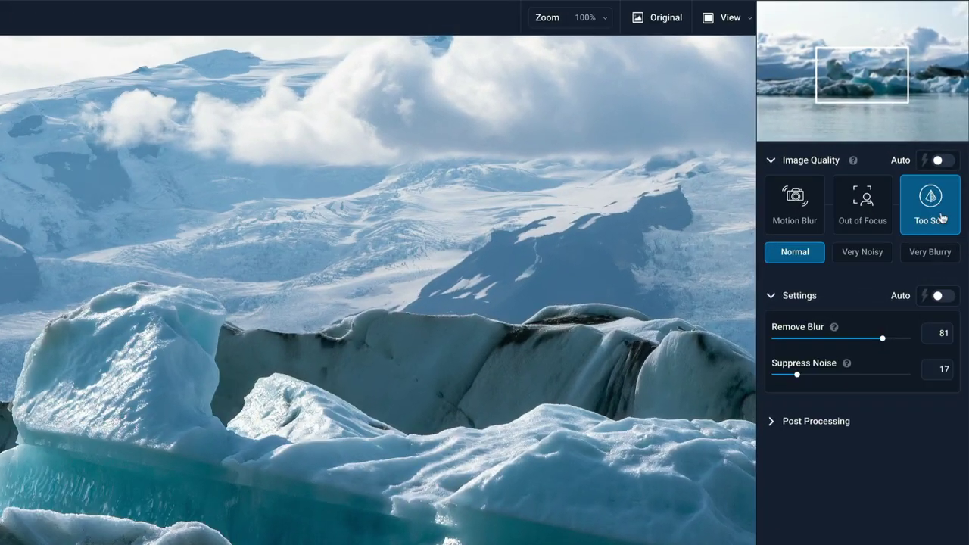
{"action": "left_click", "coordinate": [659, 20]}
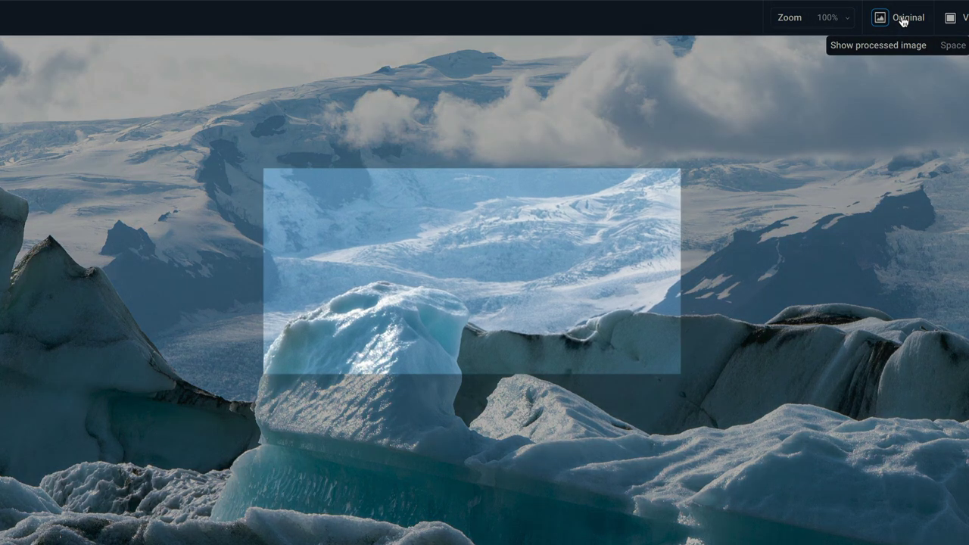
{"action": "left_click", "coordinate": [903, 21]}
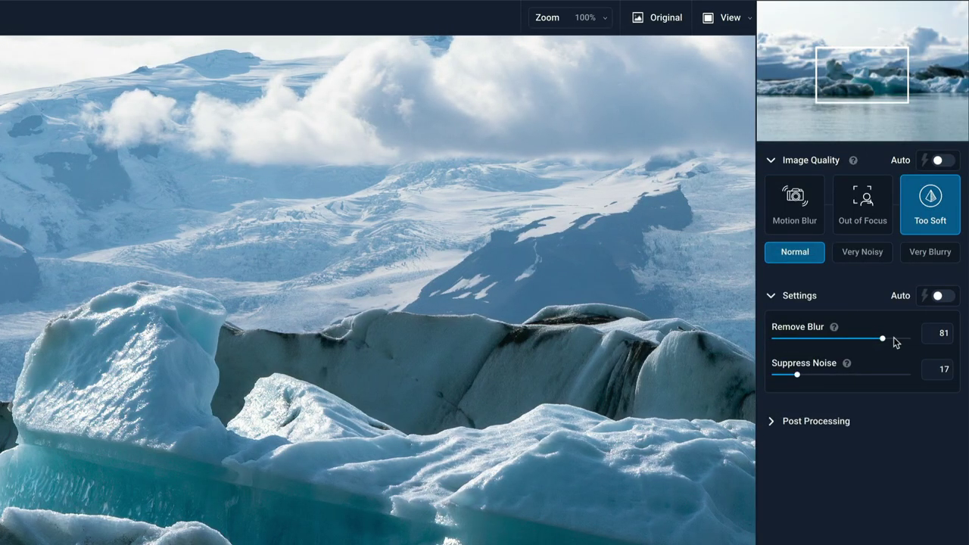
{"action": "left_click", "coordinate": [895, 339]}
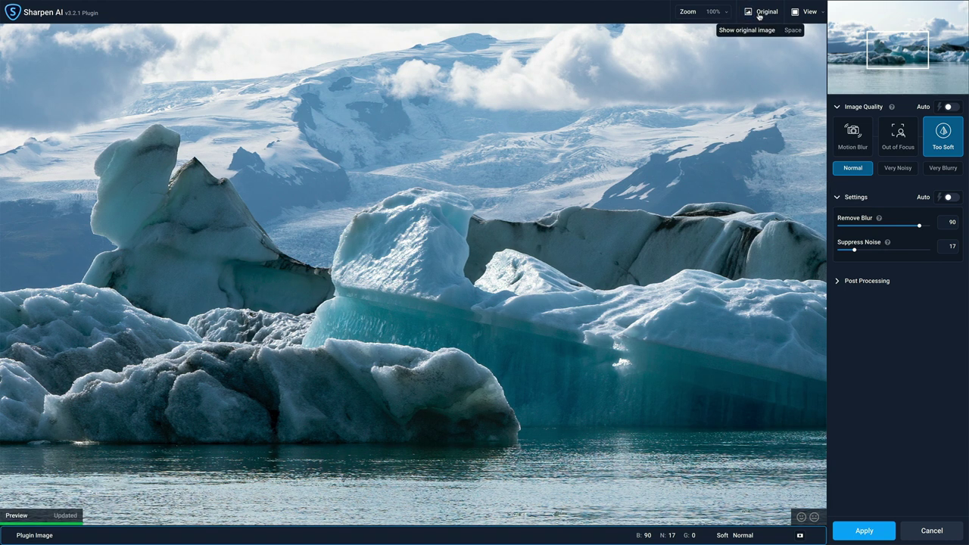
- Fit the whole iceberg photo in the preview and show the original for comparison
{"action": "left_click", "coordinate": [708, 12]}
{"action": "left_click", "coordinate": [692, 45]}
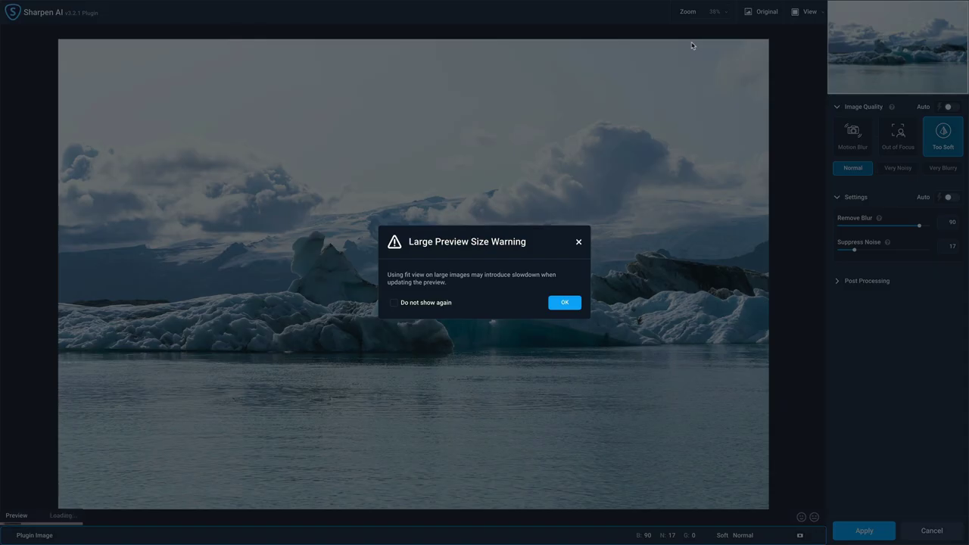
{"action": "left_click", "coordinate": [567, 303]}
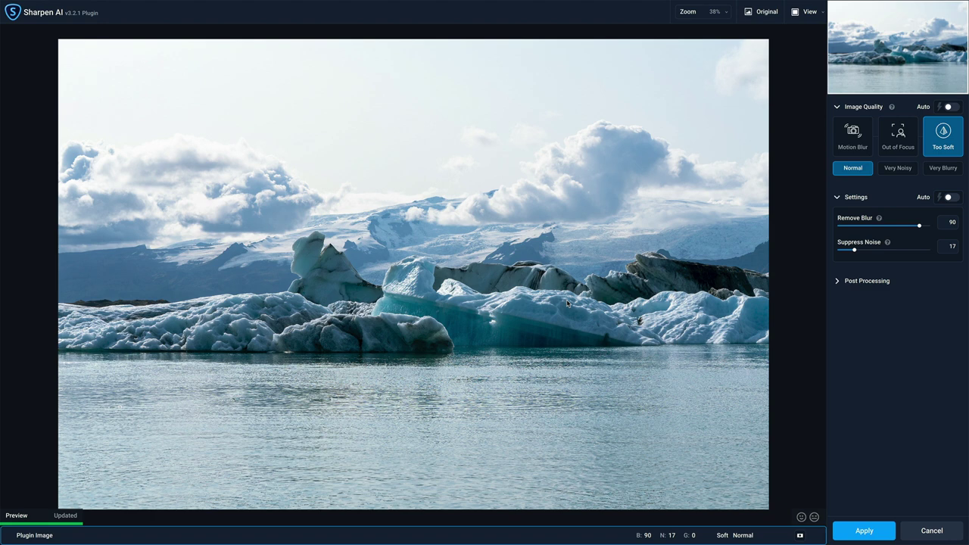
{"action": "left_click", "coordinate": [768, 14]}
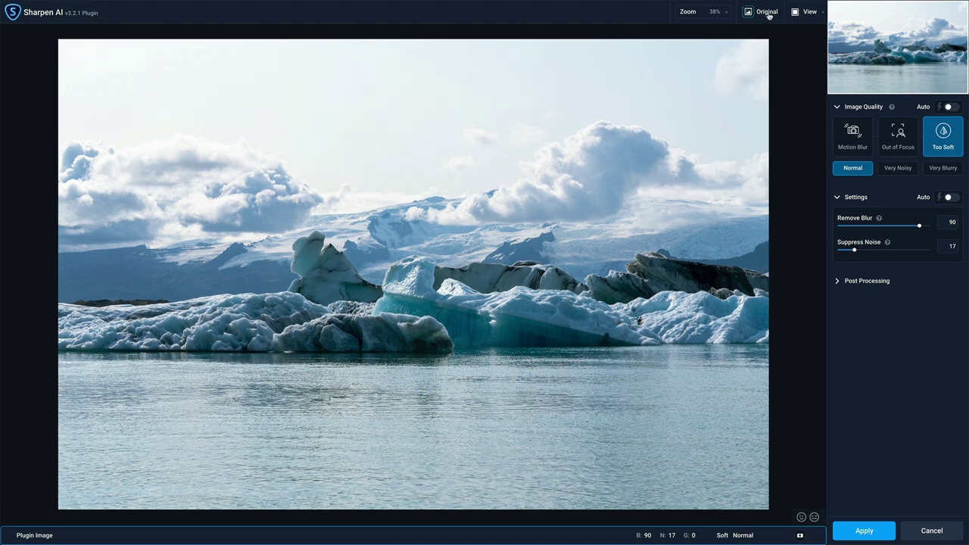
- Return to the sharpened iceberg image and start a selective sharpening mask in subtract mode
{"action": "left_click", "coordinate": [768, 15]}
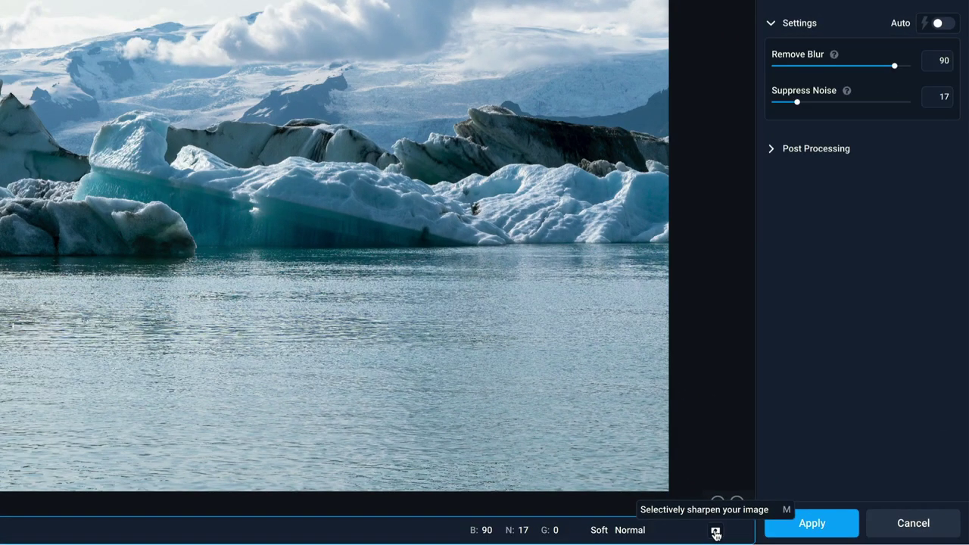
{"action": "left_click", "coordinate": [799, 536]}
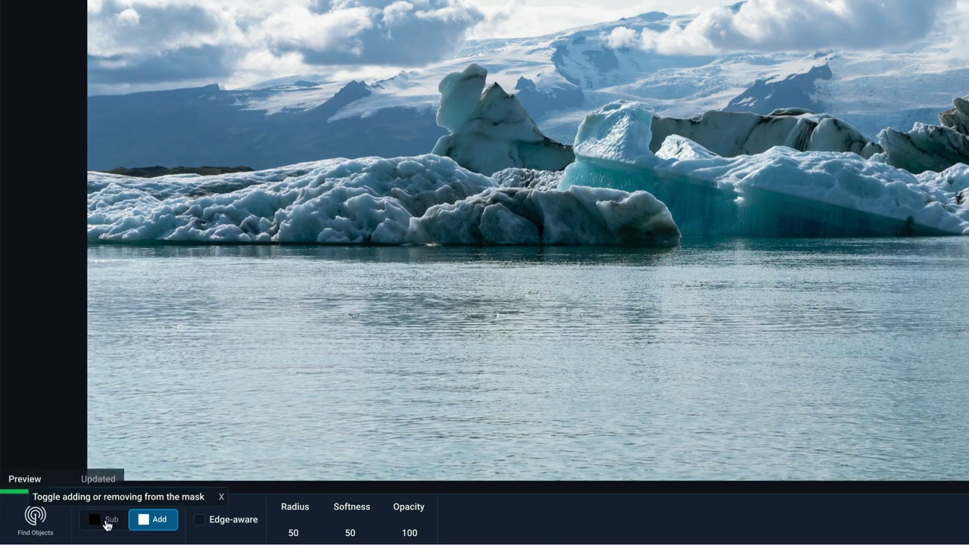
{"action": "left_click", "coordinate": [107, 523]}
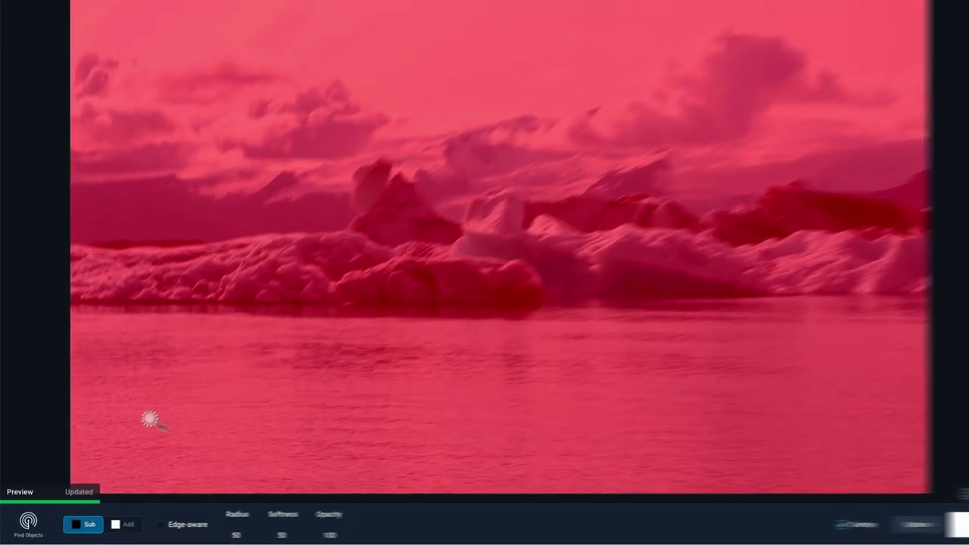
- Make the mask brush edge-aware with a spread of 28 and a radius of 175
{"action": "mouse_move", "coordinate": [197, 523]}
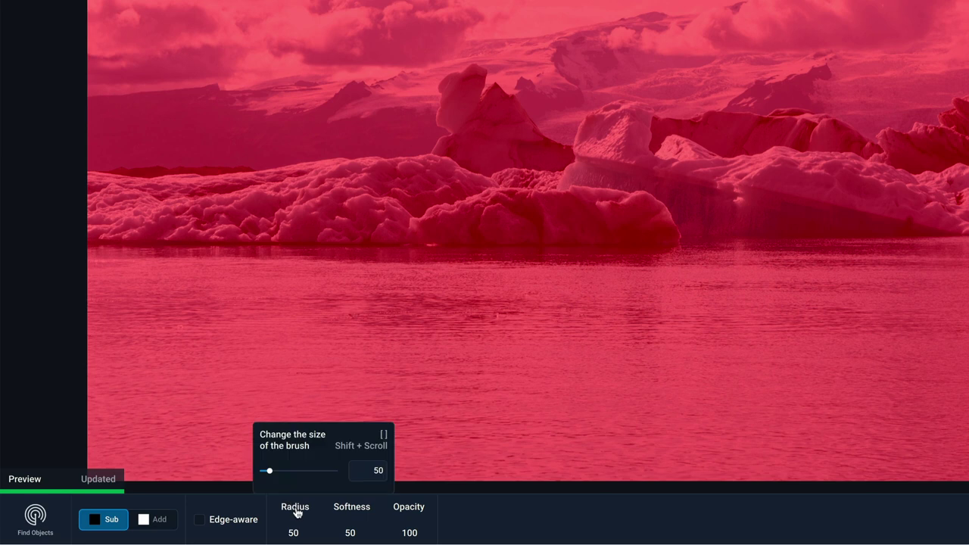
{"action": "mouse_move", "coordinate": [416, 512]}
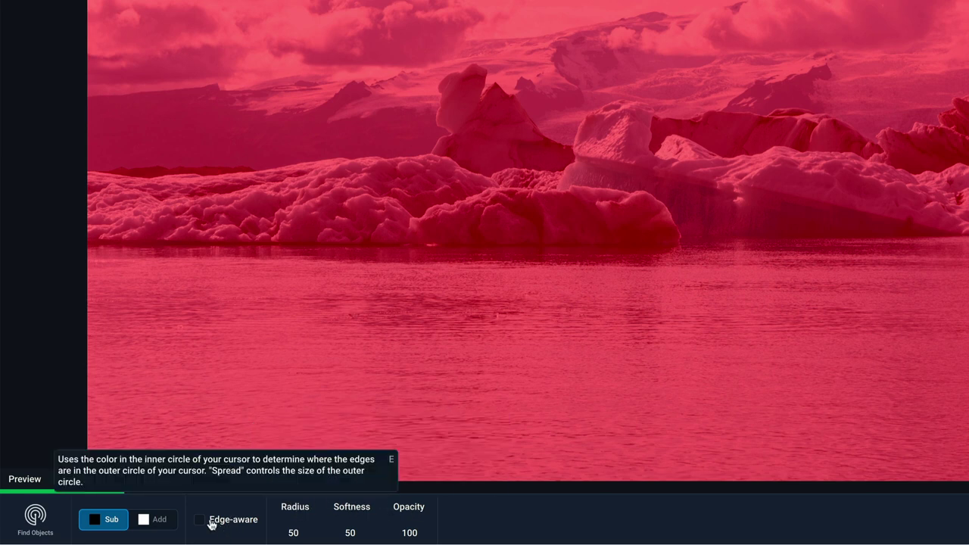
{"action": "left_click", "coordinate": [211, 525]}
{"action": "mouse_move", "coordinate": [353, 510]}
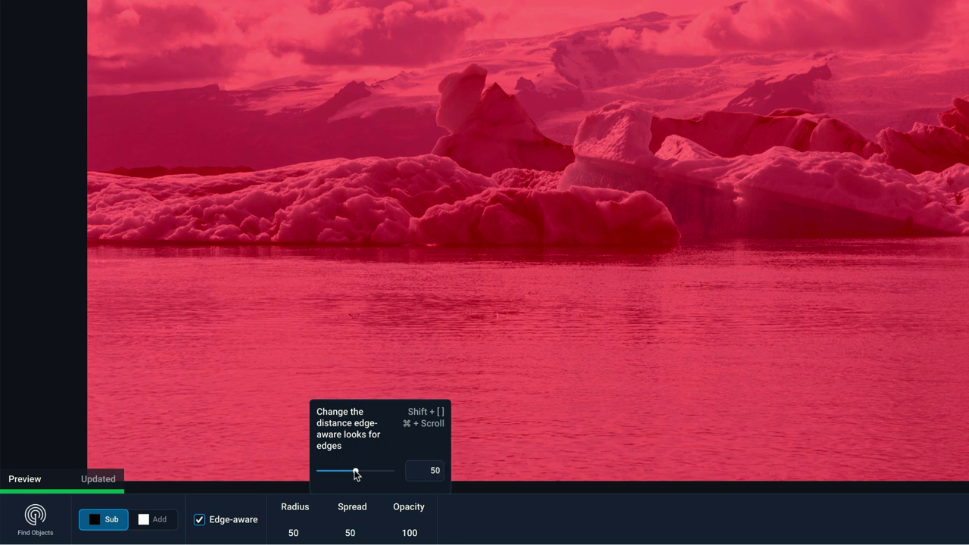
{"action": "mouse_move", "coordinate": [355, 474]}
{"action": "left_mouse_down"}
{"action": "mouse_move", "coordinate": [330, 472]}
{"action": "mouse_move", "coordinate": [383, 474]}
{"action": "mouse_move", "coordinate": [341, 476]}
{"action": "left_mouse_up"}
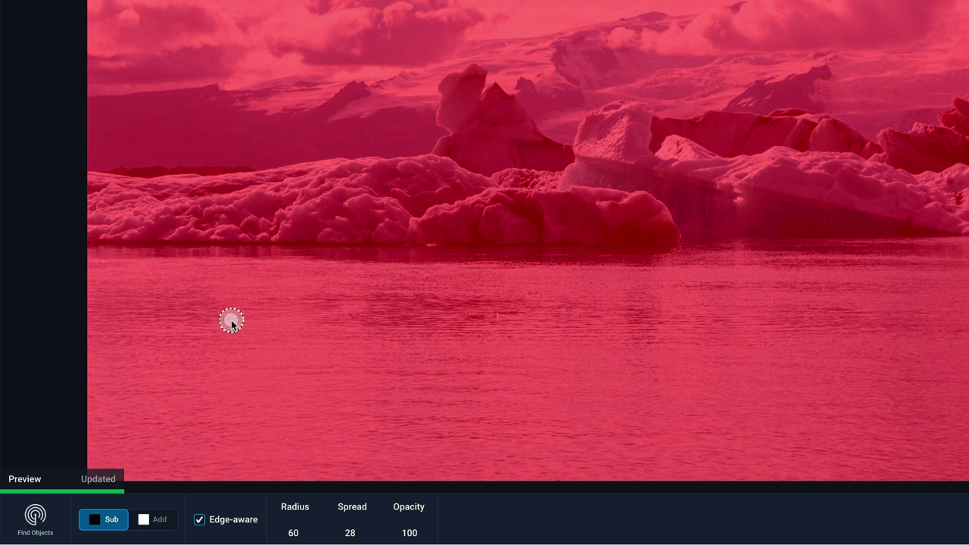
{"action": "scroll", "coordinate": [231, 320], "scroll_direction": "up", "scroll_amount": 8}
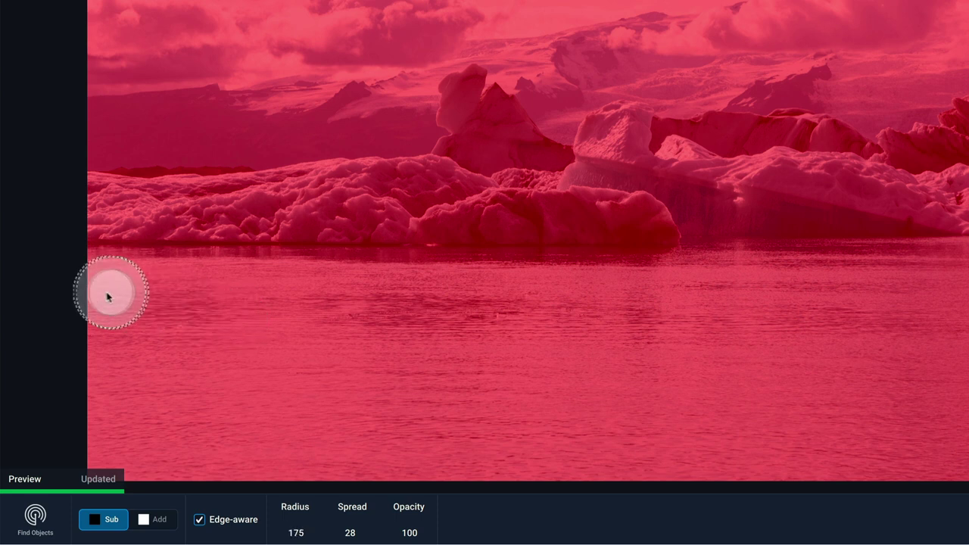
- Paint the left half of the water below the icebergs out of the sharpening mask and apply the mask
{"action": "left_click_drag", "start_coordinate": [95, 281], "coordinate": [335, 288]}
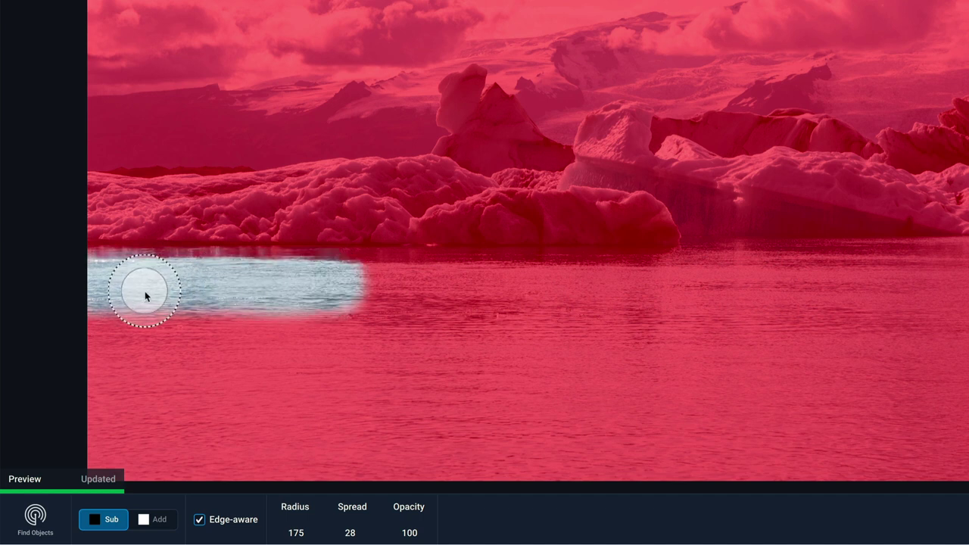
{"action": "mouse_move", "coordinate": [115, 308]}
{"action": "left_mouse_down"}
{"action": "mouse_move", "coordinate": [309, 321]}
{"action": "mouse_move", "coordinate": [96, 334]}
{"action": "mouse_move", "coordinate": [283, 340]}
{"action": "mouse_move", "coordinate": [186, 341]}
{"action": "left_mouse_up"}
{"action": "mouse_move", "coordinate": [103, 340]}
{"action": "left_mouse_down"}
{"action": "mouse_move", "coordinate": [90, 469]}
{"action": "mouse_move", "coordinate": [259, 465]}
{"action": "mouse_move", "coordinate": [142, 463]}
{"action": "mouse_move", "coordinate": [224, 463]}
{"action": "mouse_move", "coordinate": [177, 464]}
{"action": "mouse_move", "coordinate": [161, 426]}
{"action": "mouse_move", "coordinate": [186, 377]}
{"action": "mouse_move", "coordinate": [128, 377]}
{"action": "mouse_move", "coordinate": [130, 427]}
{"action": "mouse_move", "coordinate": [122, 410]}
{"action": "mouse_move", "coordinate": [195, 379]}
{"action": "mouse_move", "coordinate": [549, 372]}
{"action": "left_mouse_up"}
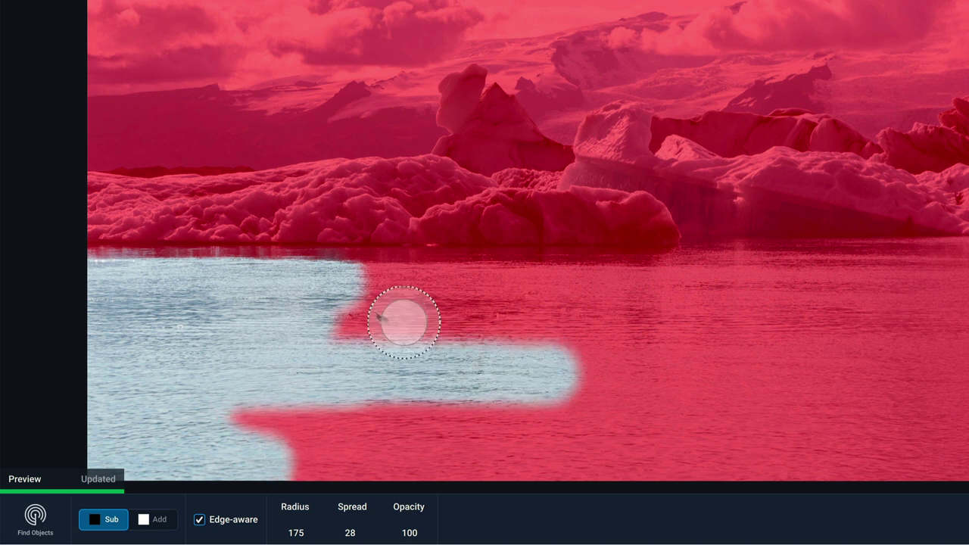
{"action": "left_click_drag", "start_coordinate": [457, 289], "coordinate": [632, 285]}
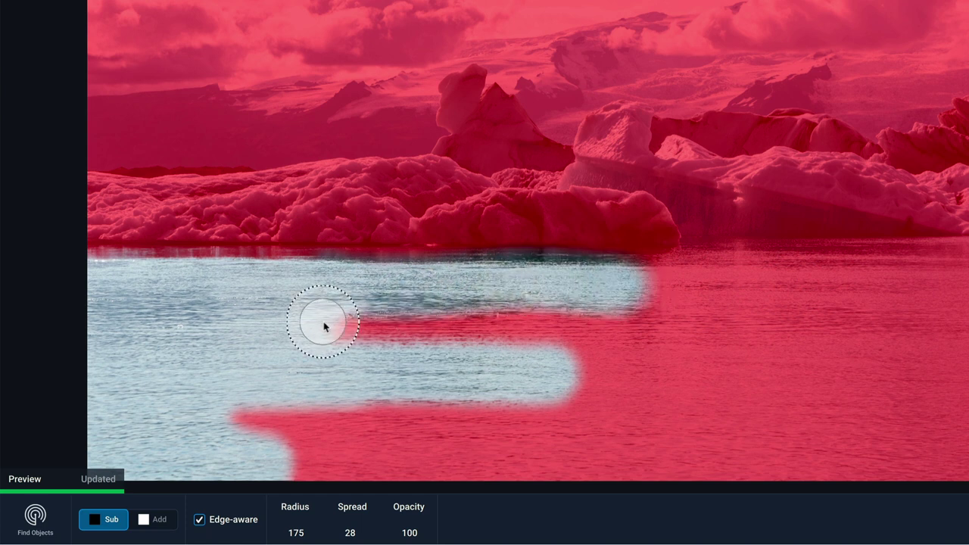
{"action": "left_click_drag", "start_coordinate": [325, 326], "coordinate": [624, 331]}
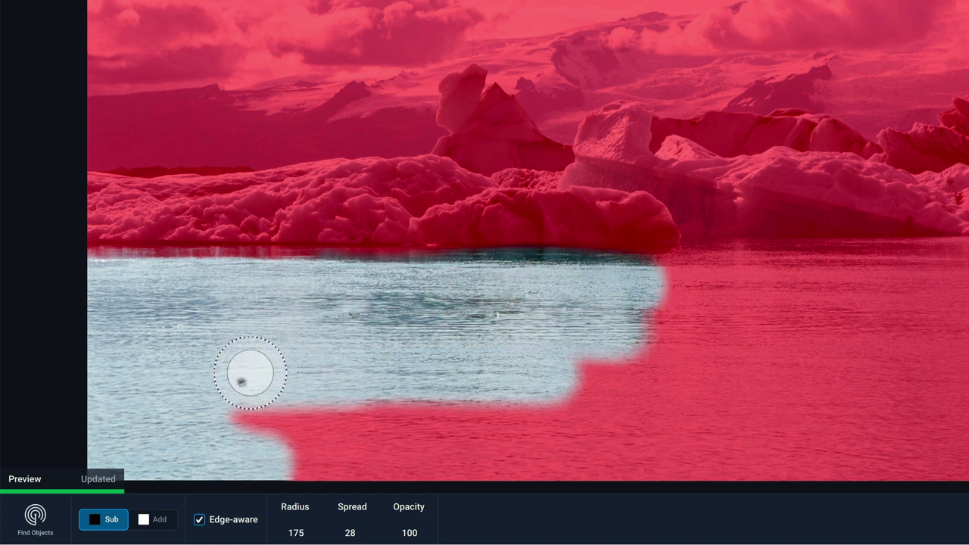
{"action": "left_click_drag", "start_coordinate": [207, 411], "coordinate": [574, 419]}
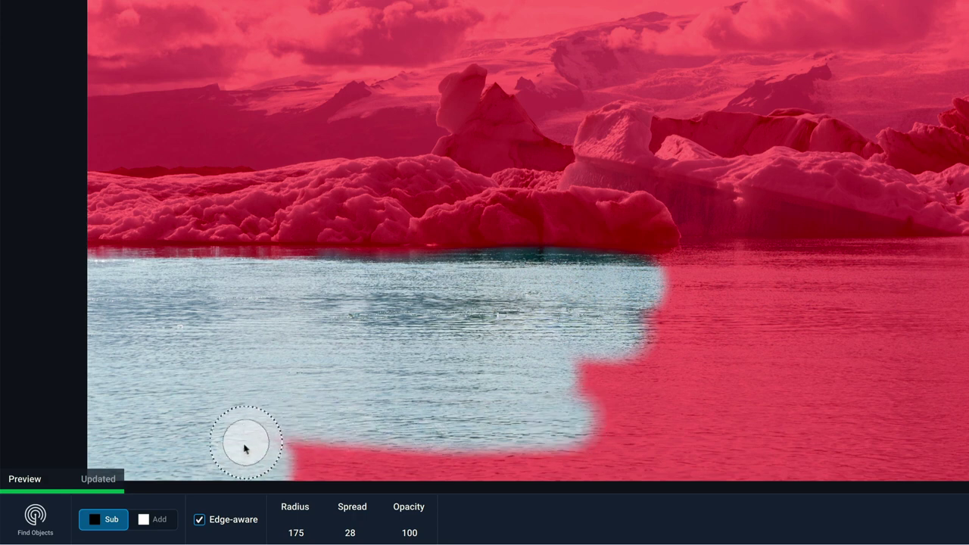
{"action": "mouse_move", "coordinate": [245, 447]}
{"action": "left_mouse_down"}
{"action": "mouse_move", "coordinate": [618, 463]}
{"action": "mouse_move", "coordinate": [585, 455]}
{"action": "left_mouse_up"}
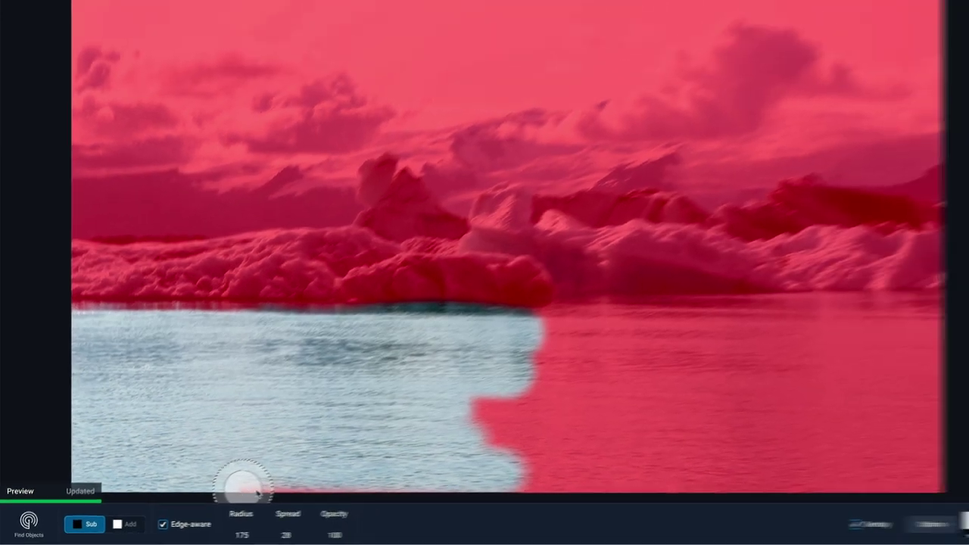
{"action": "mouse_move", "coordinate": [271, 472]}
{"action": "left_mouse_down"}
{"action": "mouse_move", "coordinate": [457, 465]}
{"action": "mouse_move", "coordinate": [631, 476]}
{"action": "left_mouse_up"}
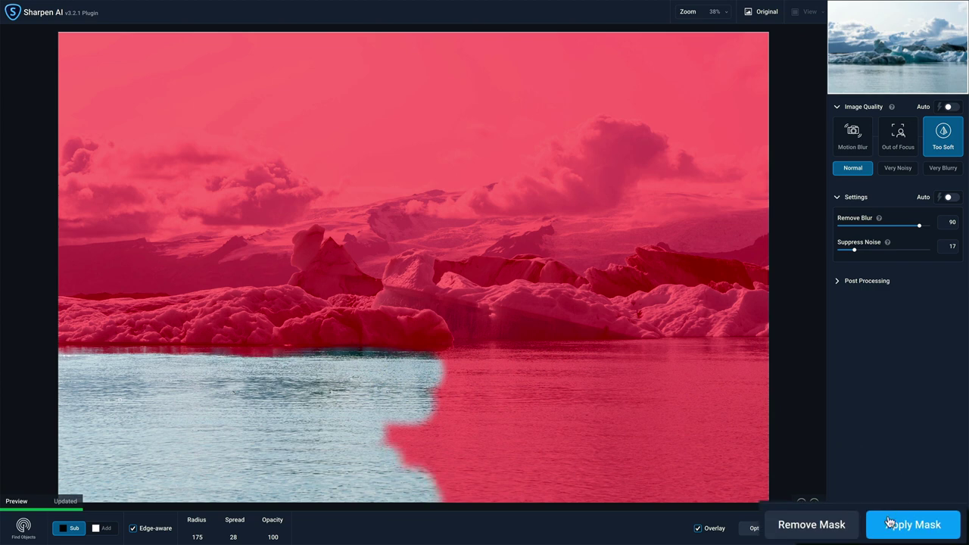
{"action": "left_click", "coordinate": [890, 523]}
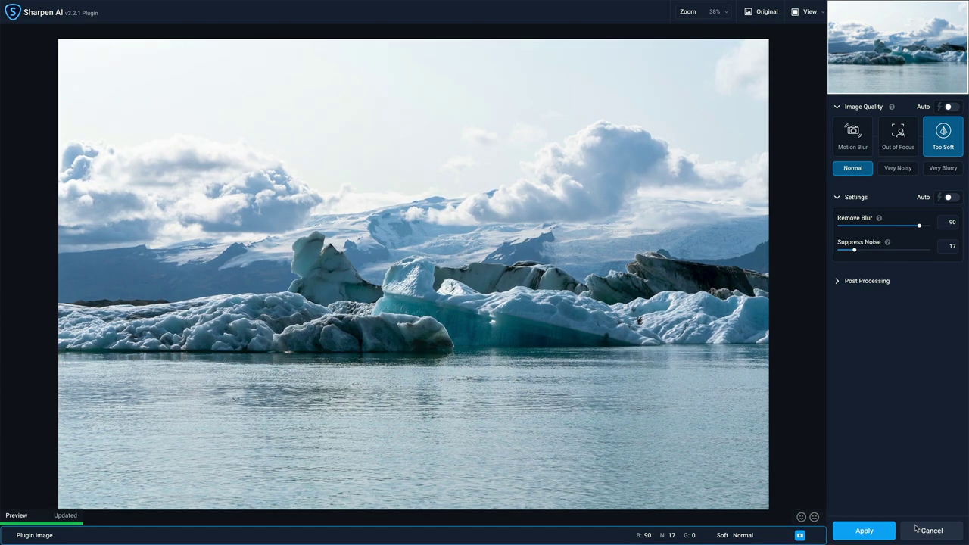
- Compare the original iceberg photo with the masked sharpening result repeatedly, examining the water on both sides of the mask edge
{"action": "left_click", "coordinate": [763, 12]}
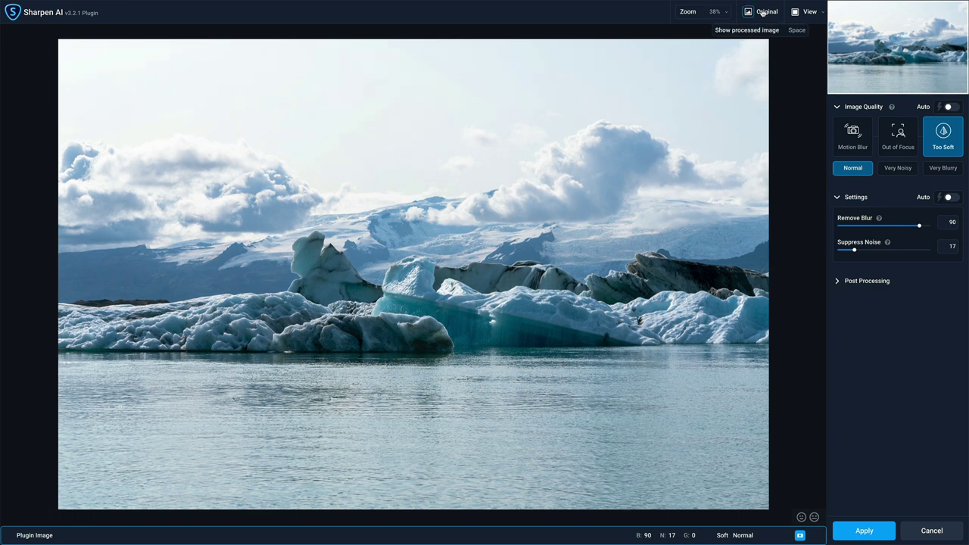
{"action": "left_click", "coordinate": [763, 12]}
{"action": "left_click", "coordinate": [763, 12]}
{"action": "left_click", "coordinate": [762, 13]}
{"action": "left_click", "coordinate": [763, 12]}
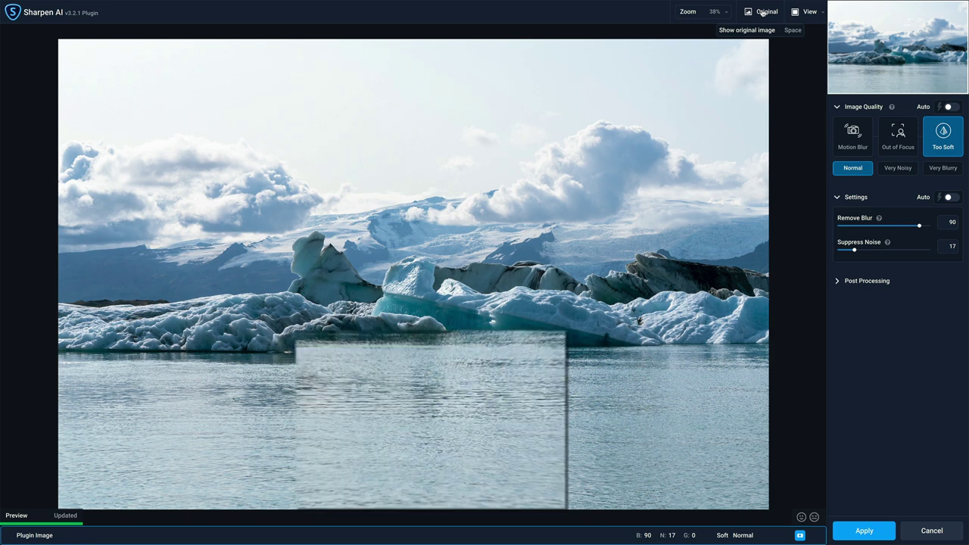
{"action": "left_click", "coordinate": [764, 12]}
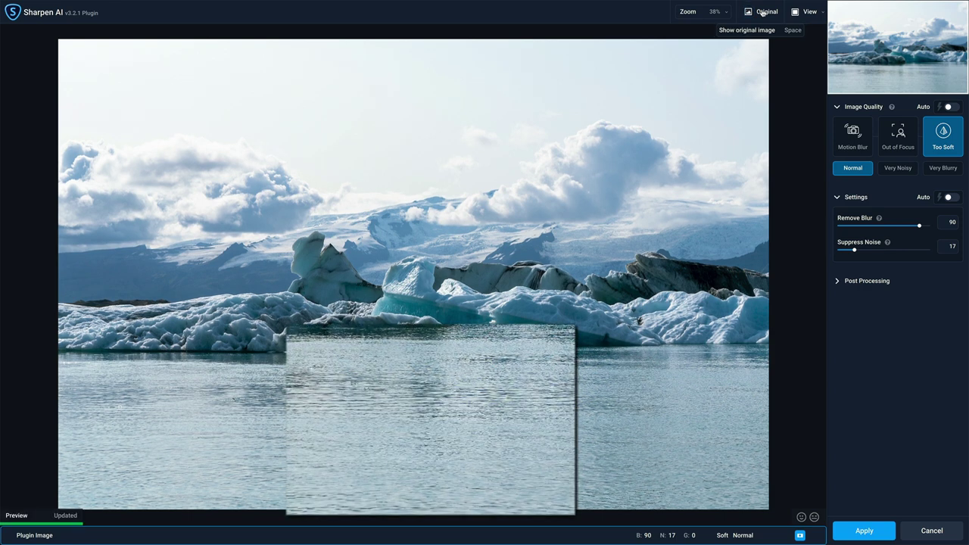
{"action": "left_click", "coordinate": [762, 11]}
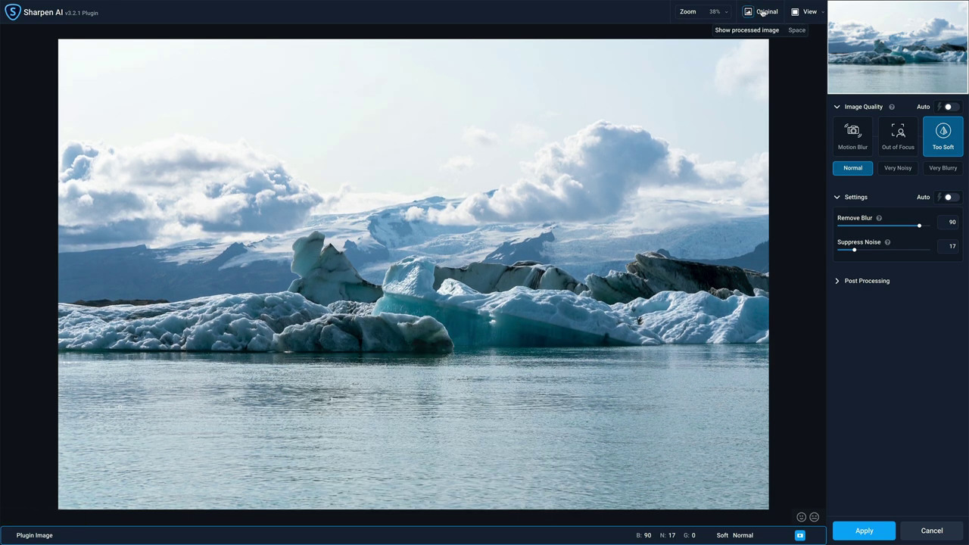
{"action": "left_click", "coordinate": [762, 12]}
{"action": "left_click", "coordinate": [763, 12]}
{"action": "left_click", "coordinate": [763, 11]}
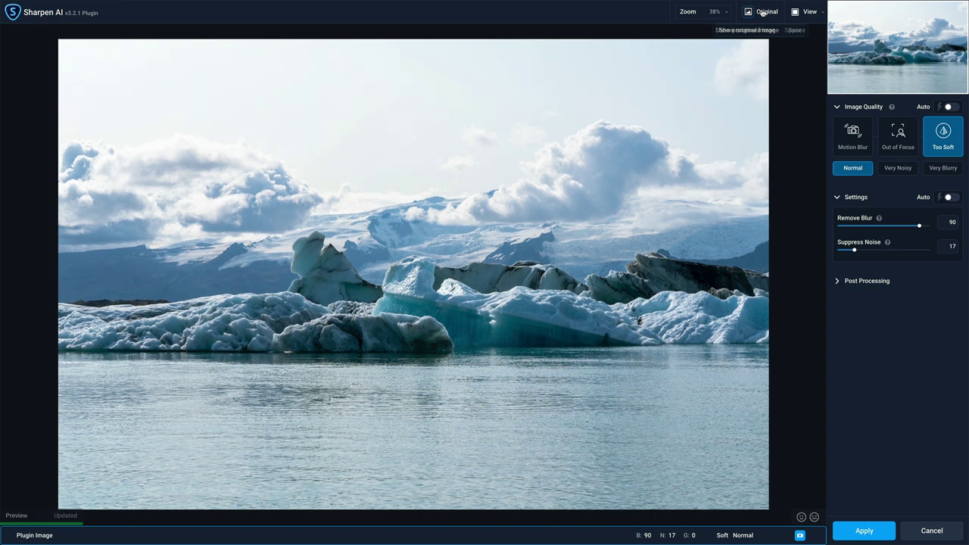
{"action": "left_click", "coordinate": [762, 12]}
{"action": "left_click", "coordinate": [763, 11]}
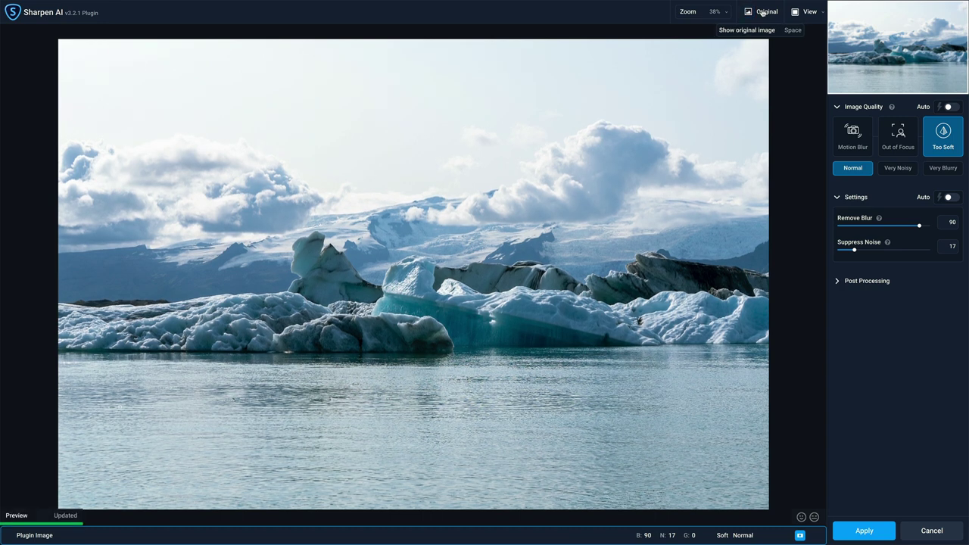
{"action": "left_click", "coordinate": [762, 11]}
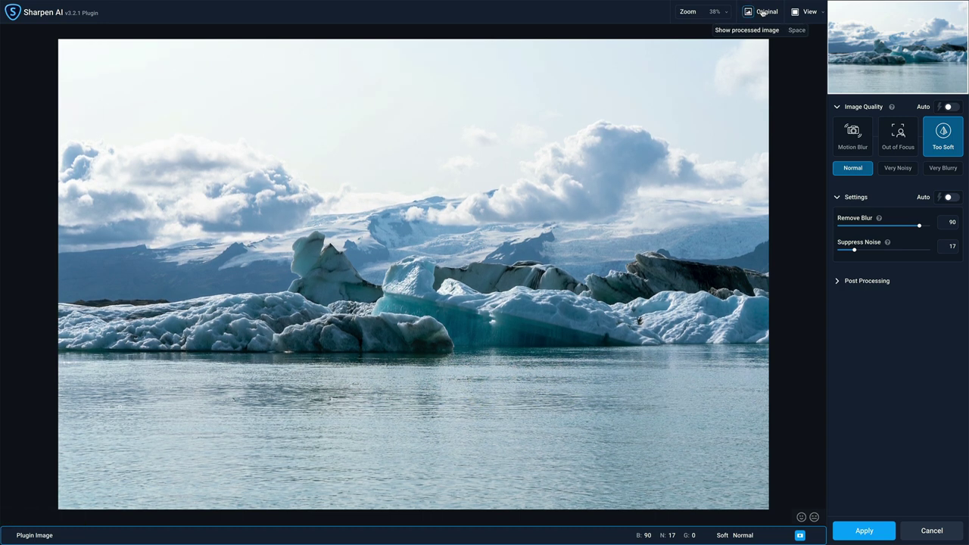
{"action": "left_click", "coordinate": [763, 12]}
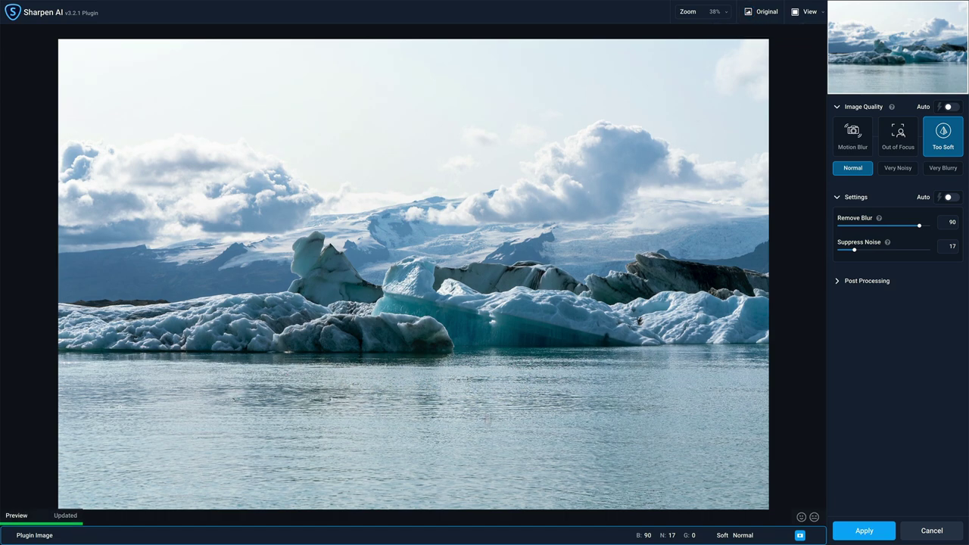